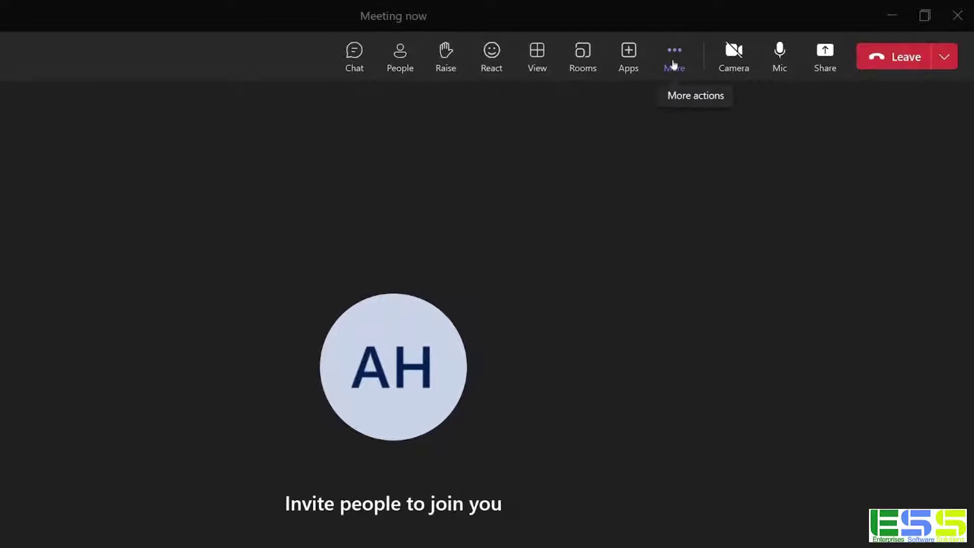
Step: Start recording the meeting from the More actions menu, then leave the call
{"action": "left_click", "coordinate": [674, 64]}
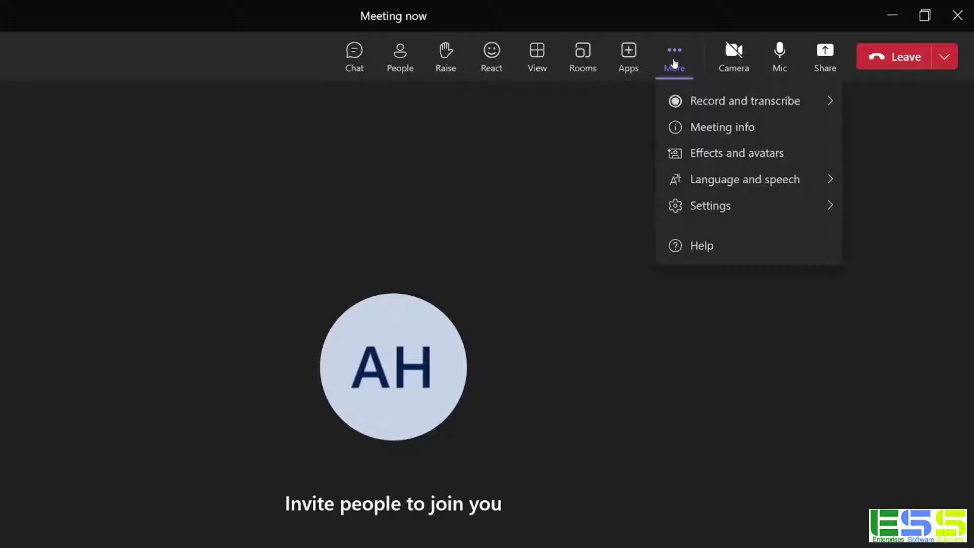
{"action": "mouse_move", "coordinate": [716, 100]}
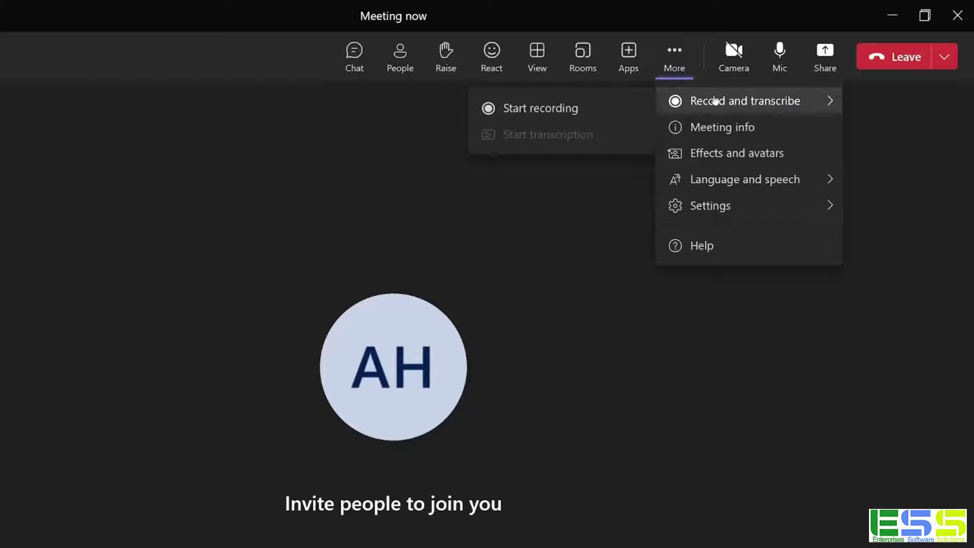
{"action": "left_click", "coordinate": [574, 116]}
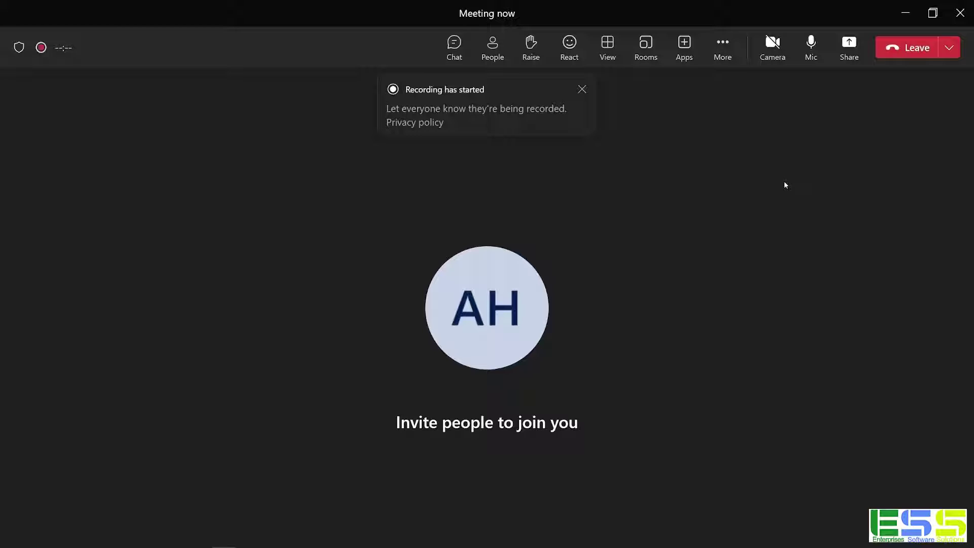
{"action": "left_click", "coordinate": [919, 50]}
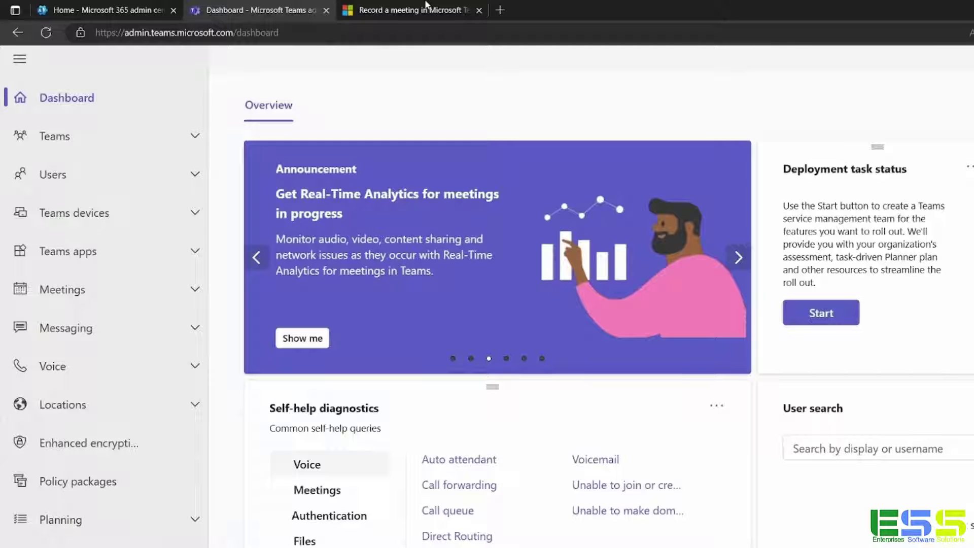
Step: Go from the Microsoft 365 admin center to the Teams admin center's Meeting policies list
{"action": "left_click", "coordinate": [142, 9]}
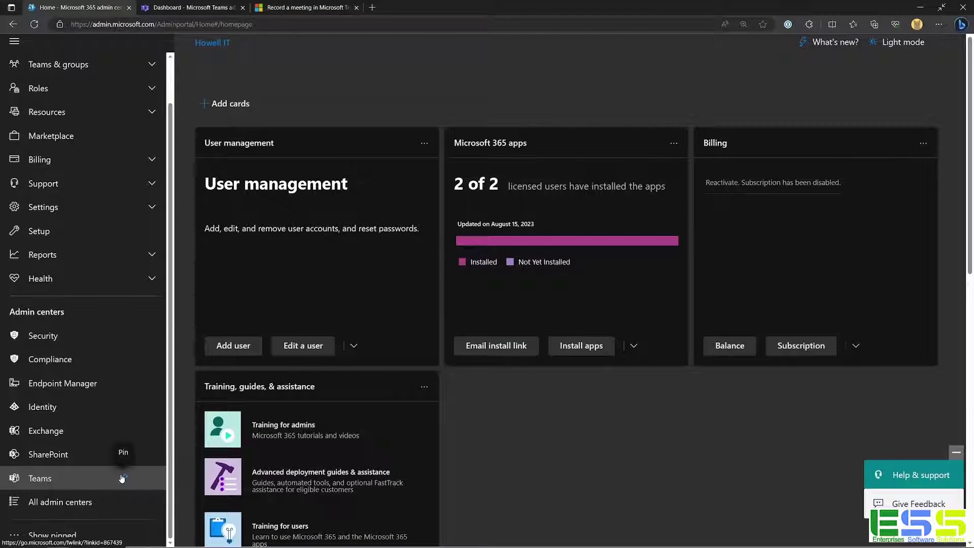
{"action": "left_click", "coordinate": [122, 479]}
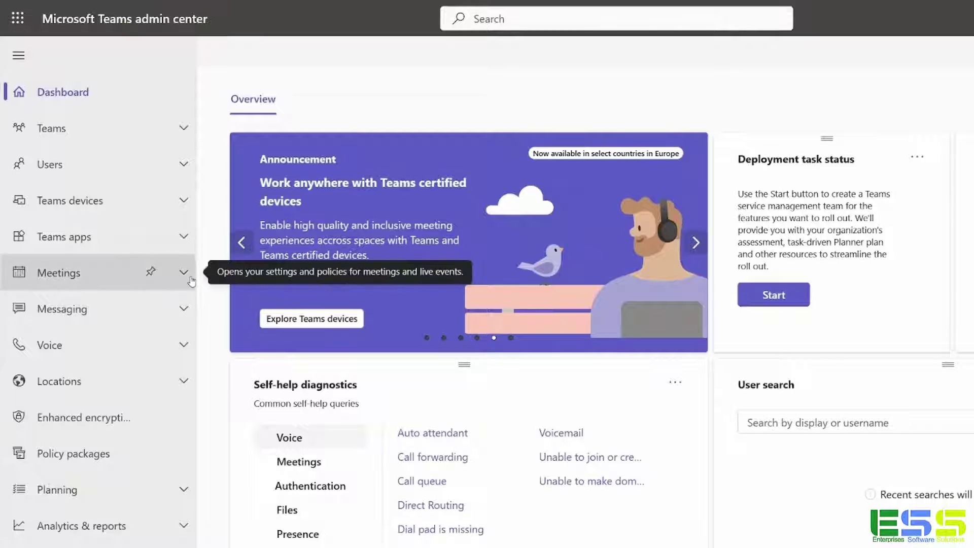
{"action": "left_click", "coordinate": [189, 280]}
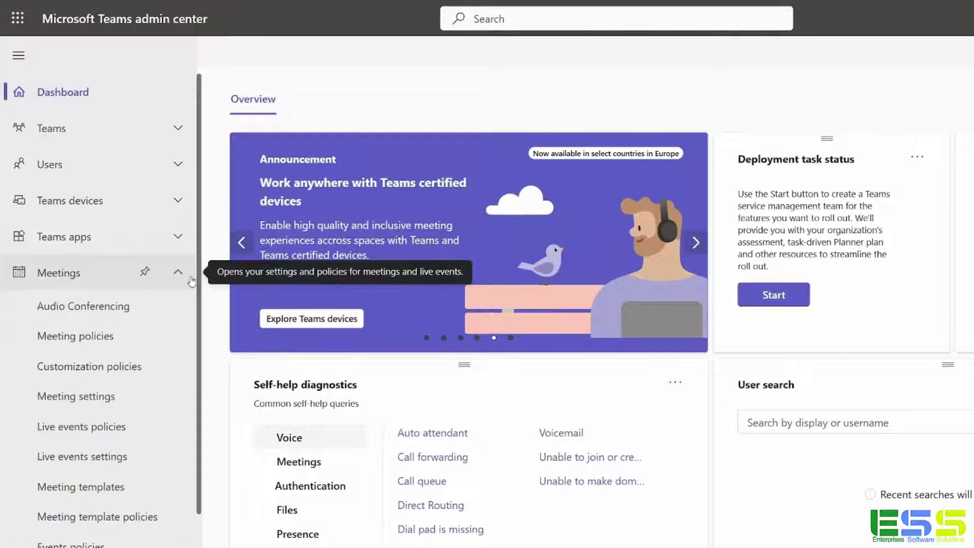
{"action": "left_click", "coordinate": [96, 337]}
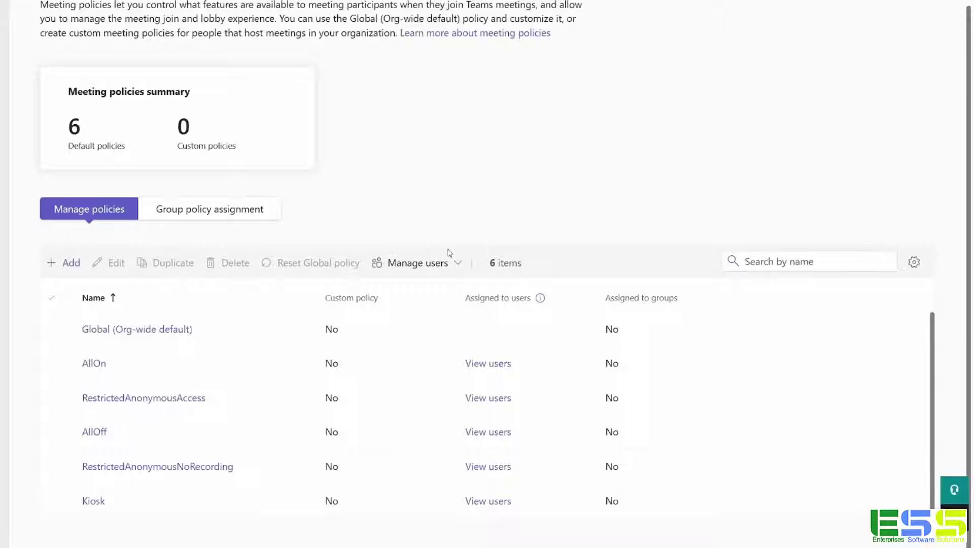
Step: Turn Meeting recording off in the Global (Org-wide default) policy, then save and confirm
{"action": "left_click", "coordinate": [169, 330]}
{"action": "scroll", "coordinate": [169, 332], "scroll_direction": "down", "scroll_amount": 10}
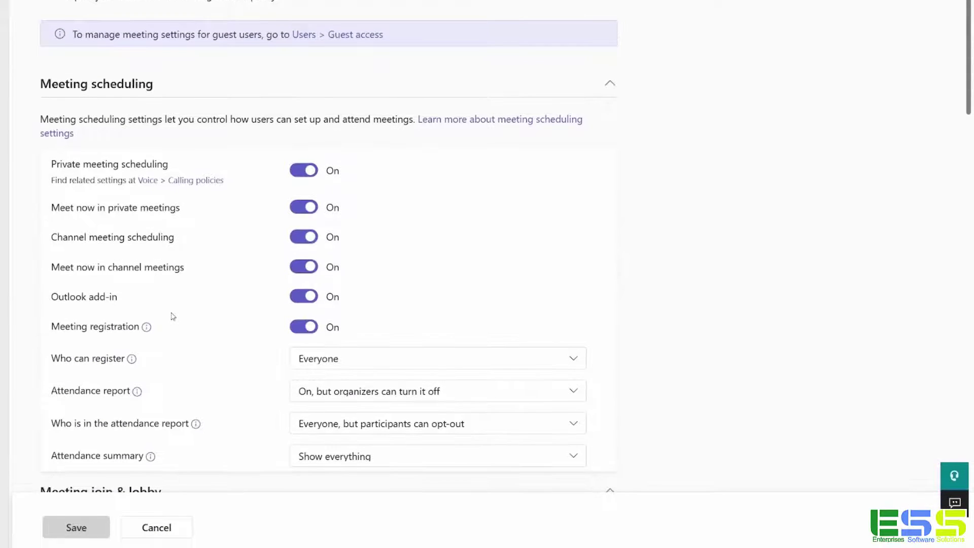
{"action": "scroll", "coordinate": [171, 302], "scroll_direction": "down", "scroll_amount": 12}
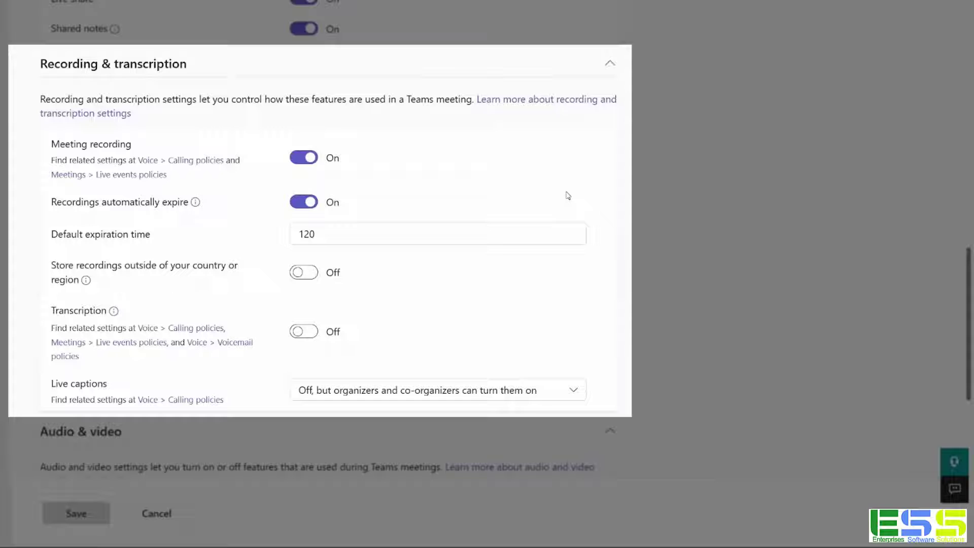
{"action": "left_click", "coordinate": [305, 158]}
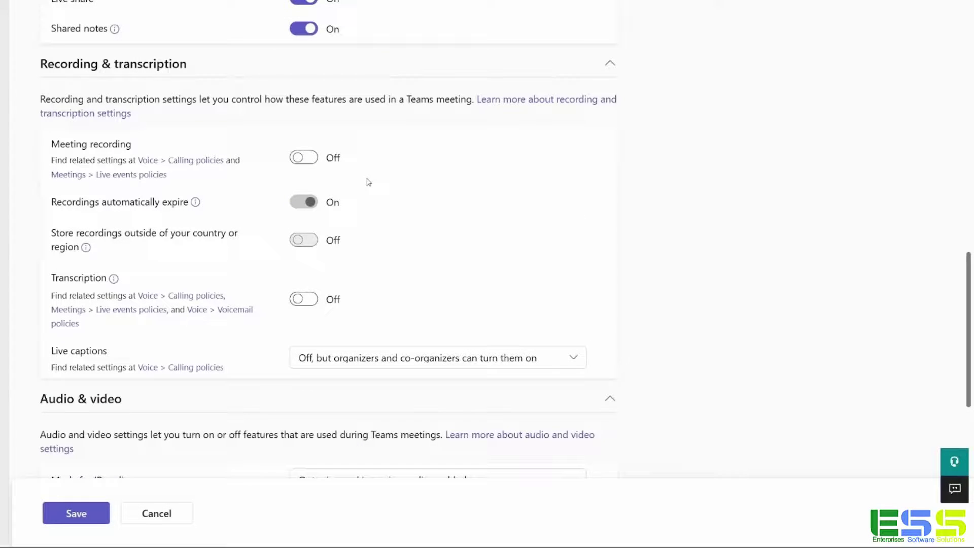
{"action": "left_click", "coordinate": [90, 515]}
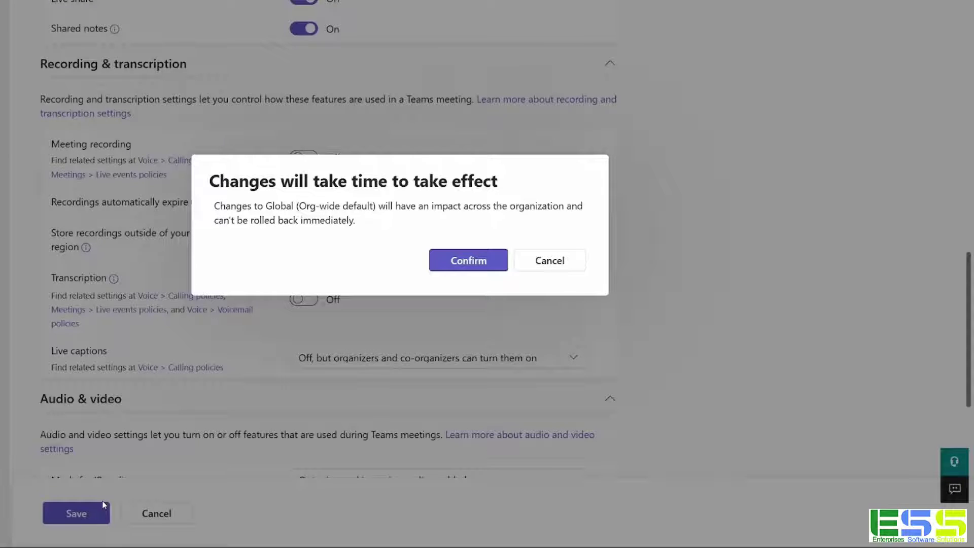
{"action": "left_click", "coordinate": [483, 271]}
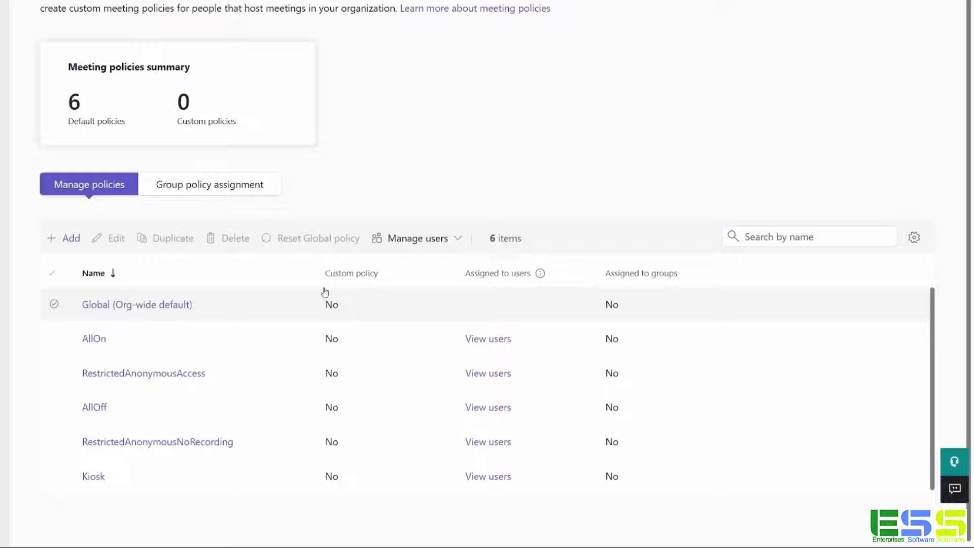
Step: Add a meeting policy named 'Allow Recording' with Meeting recording on, and save it
{"action": "left_click", "coordinate": [66, 239]}
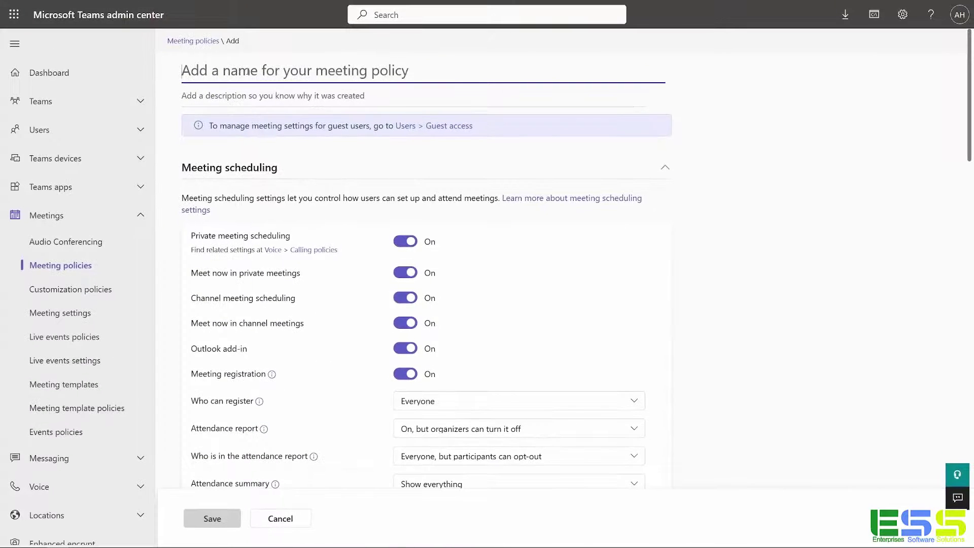
{"action": "type", "text": "Allow Recording"}
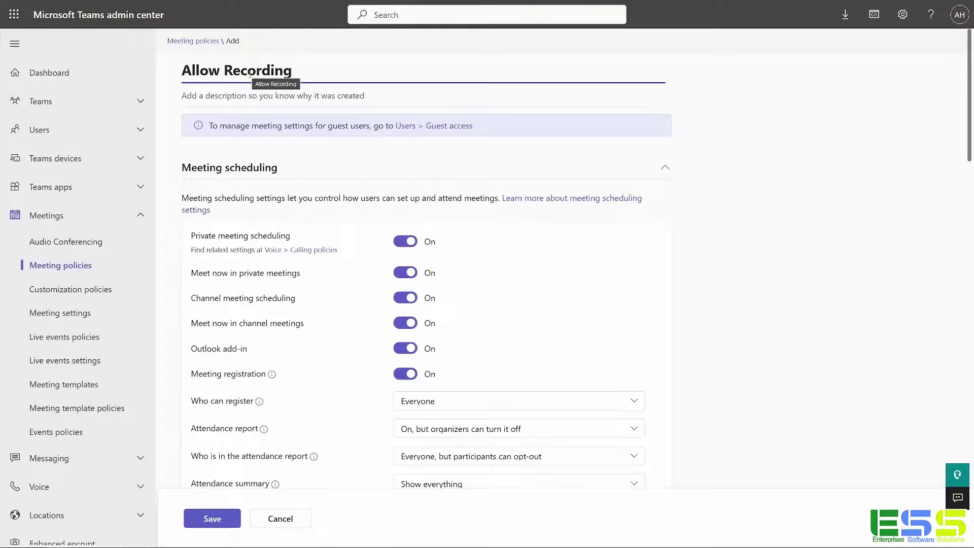
{"action": "scroll", "coordinate": [591, 200], "scroll_direction": "down", "scroll_amount": 8}
{"action": "scroll", "coordinate": [592, 202], "scroll_direction": "down", "scroll_amount": 10}
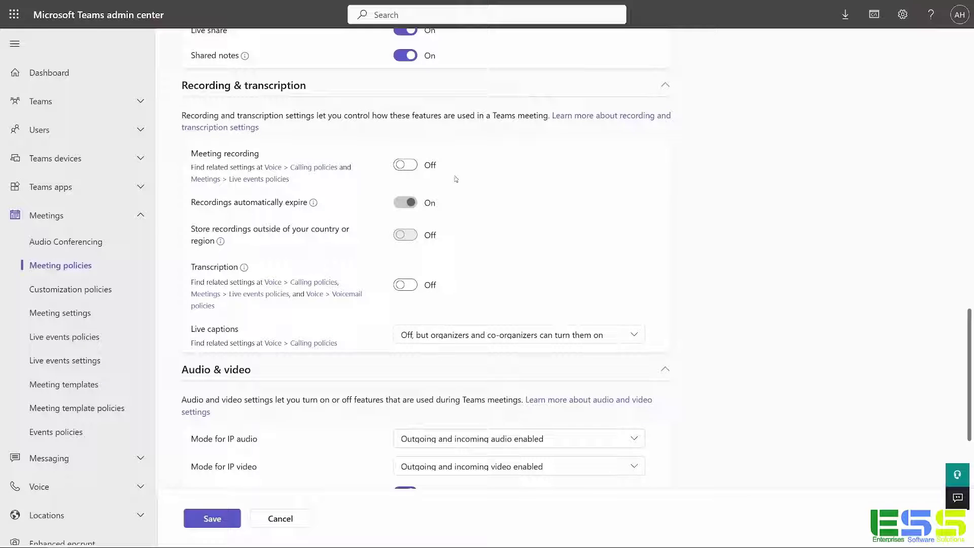
{"action": "left_click", "coordinate": [408, 166]}
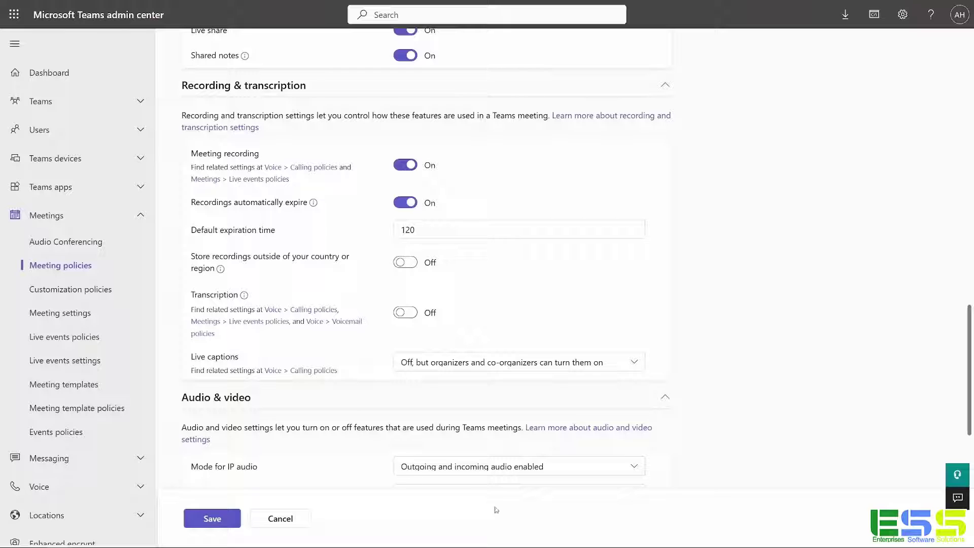
{"action": "left_click", "coordinate": [212, 518]}
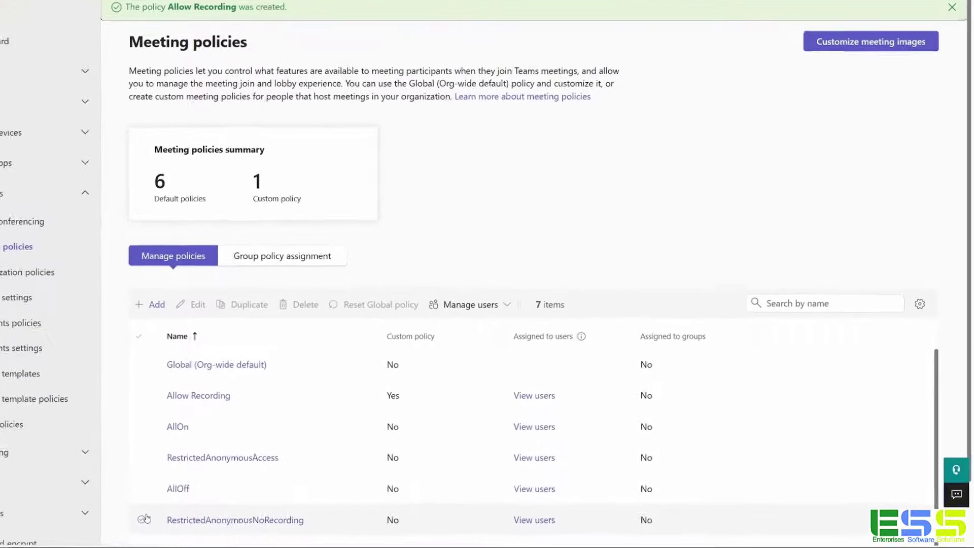
Step: Check which users currently have the Allow Recording policy assigned
{"action": "scroll", "coordinate": [361, 444], "scroll_direction": "down", "scroll_amount": 2}
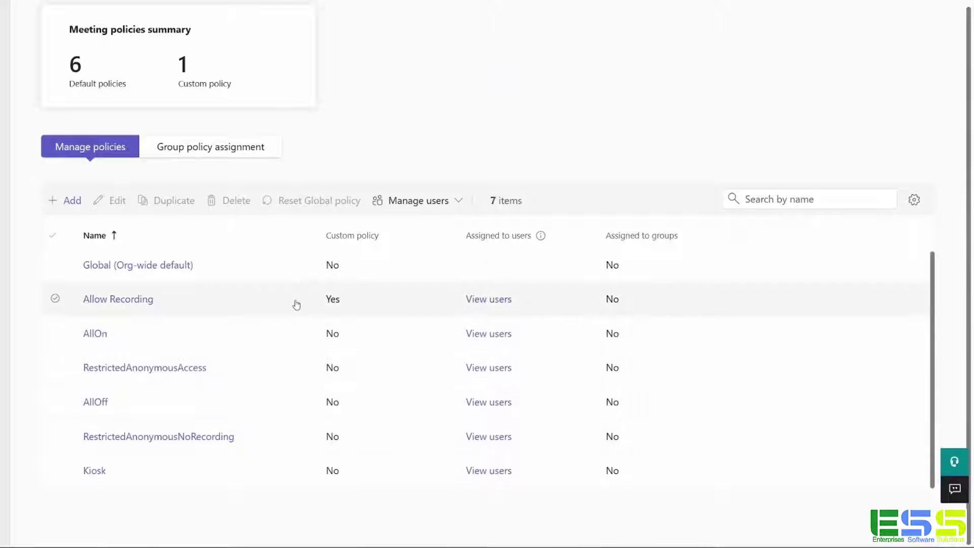
{"action": "left_click", "coordinate": [487, 300]}
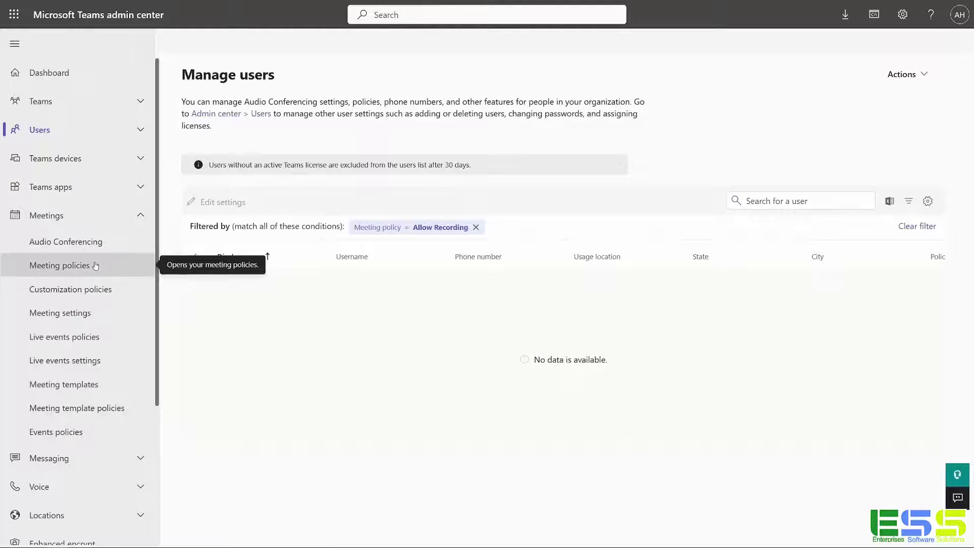
{"action": "left_click", "coordinate": [94, 265]}
Step: Assign Allow Recording to one user found by name search, then apply and confirm
{"action": "scroll", "coordinate": [284, 315], "scroll_direction": "down", "scroll_amount": 1}
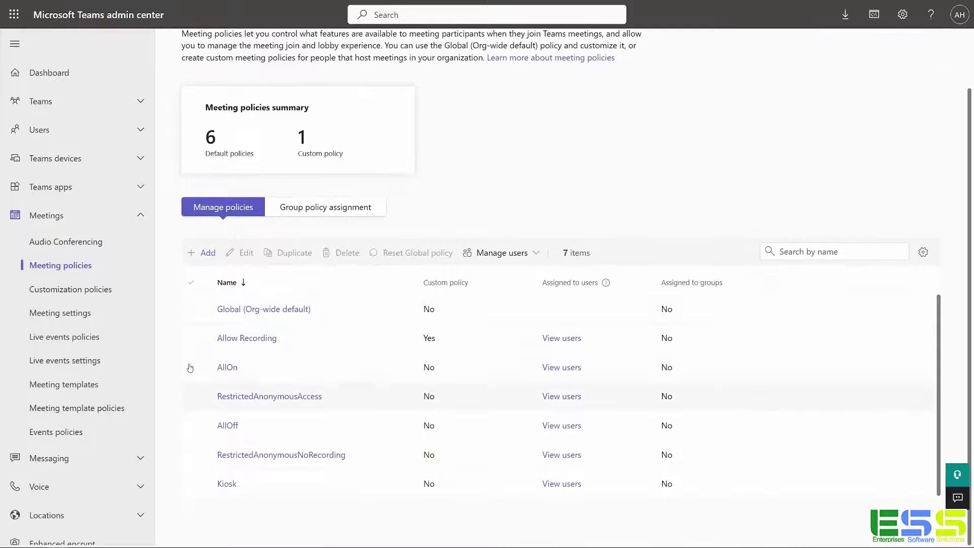
{"action": "left_click", "coordinate": [192, 337]}
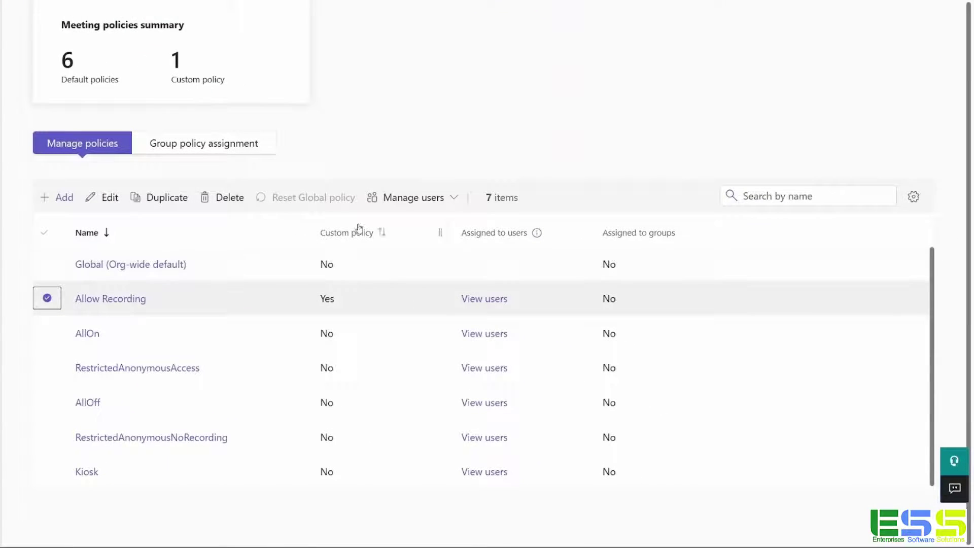
{"action": "left_click", "coordinate": [454, 199]}
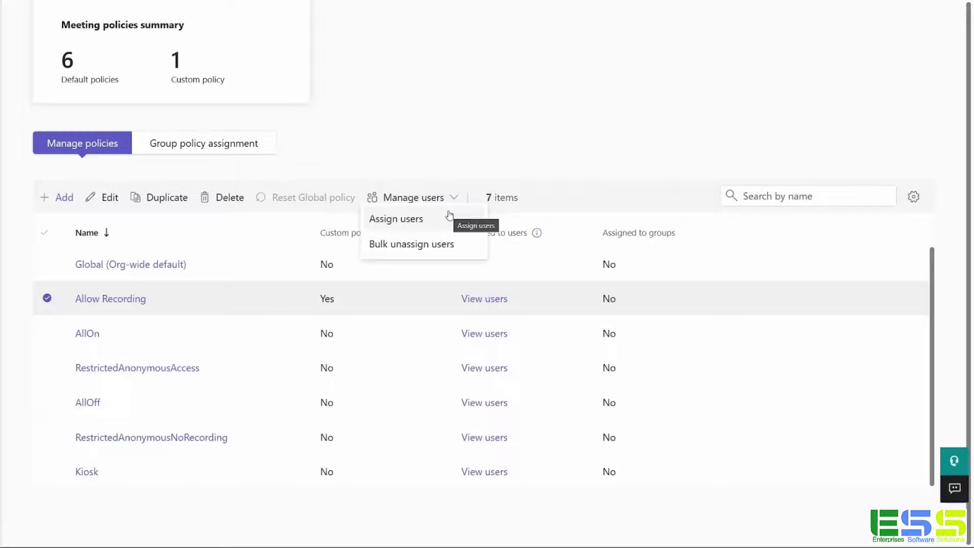
{"action": "left_click", "coordinate": [442, 219]}
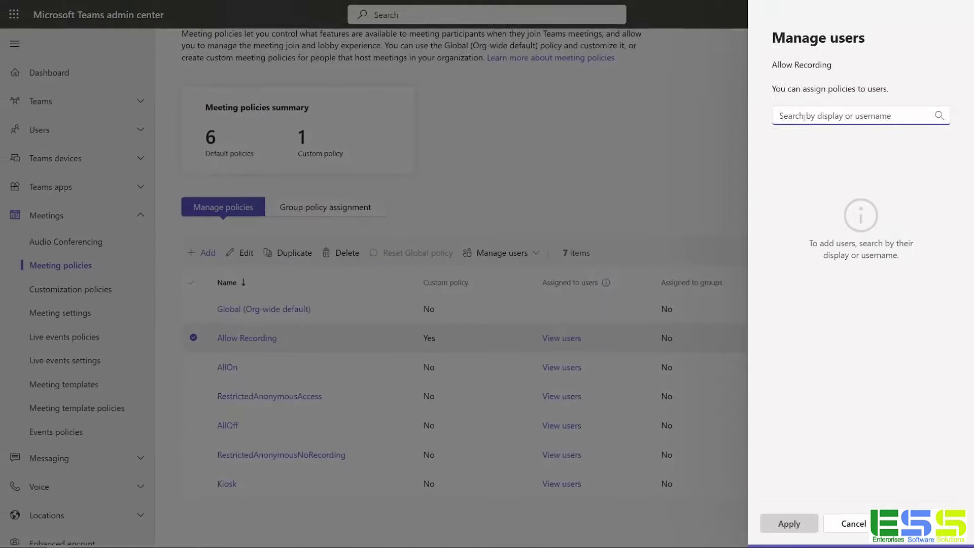
{"action": "type", "text": "anthony"}
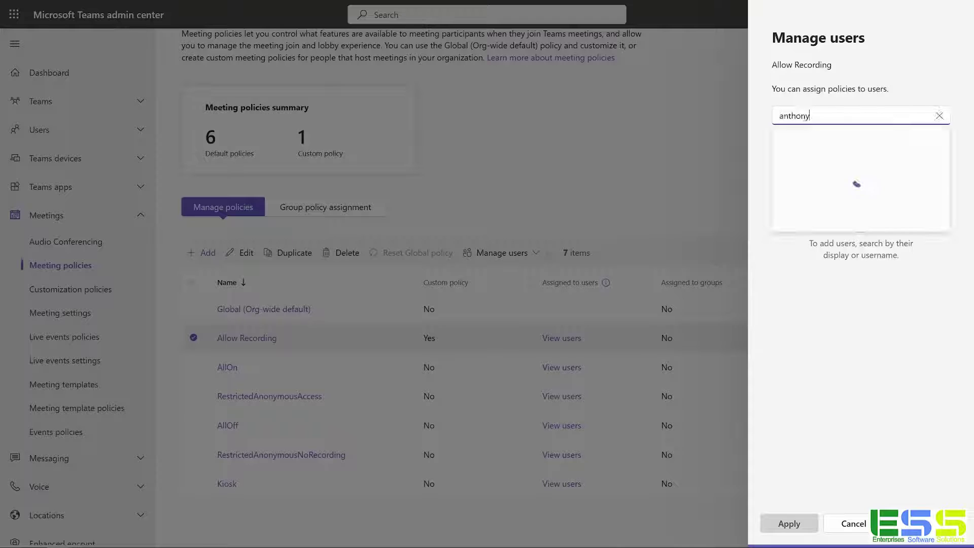
{"action": "left_click", "coordinate": [907, 147]}
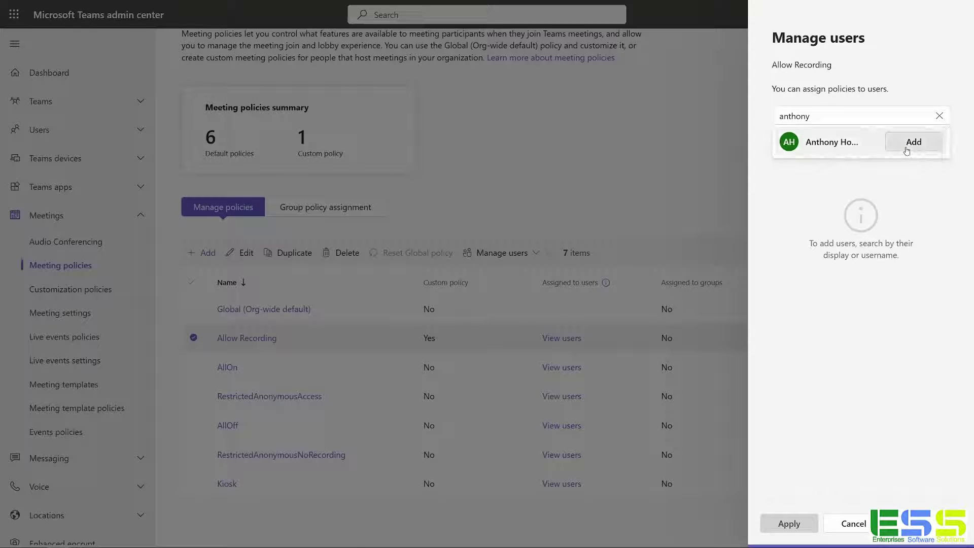
{"action": "left_click", "coordinate": [794, 525]}
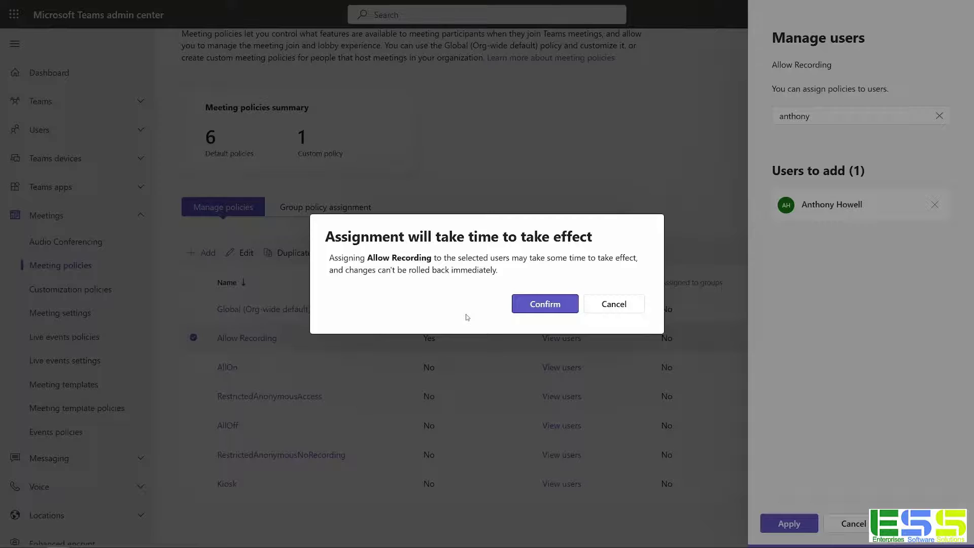
{"action": "left_click", "coordinate": [542, 309]}
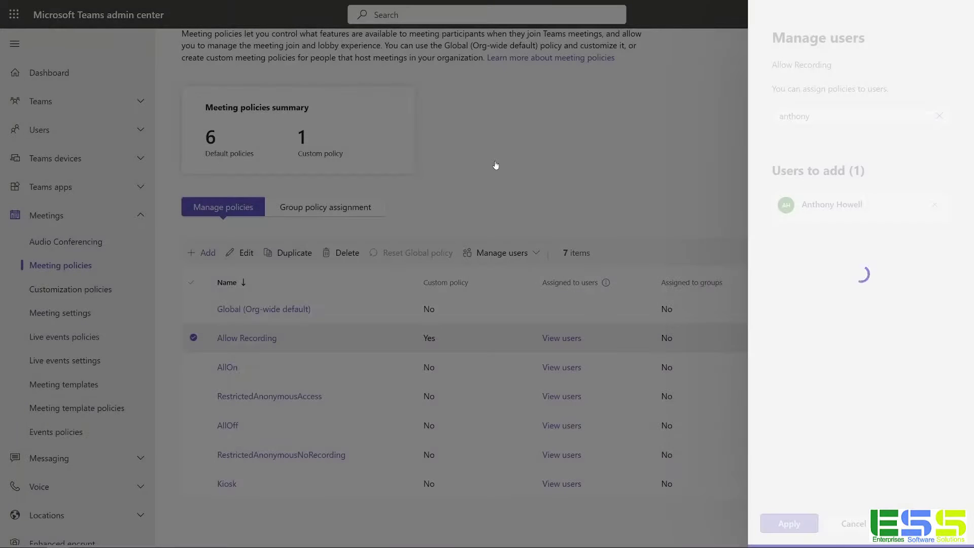